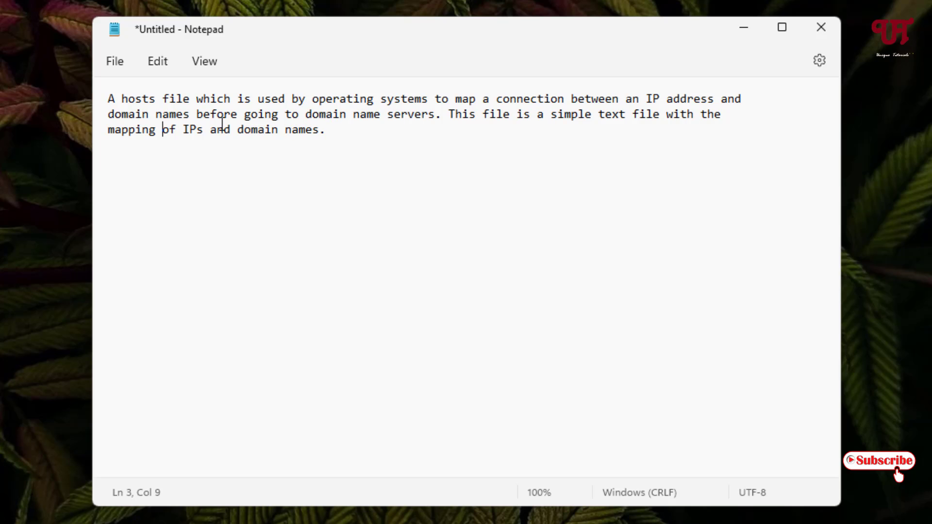
- Close the untitled note without saving and open the Windows folder on Local Disk (C:) in File Explorer
click(813, 27)
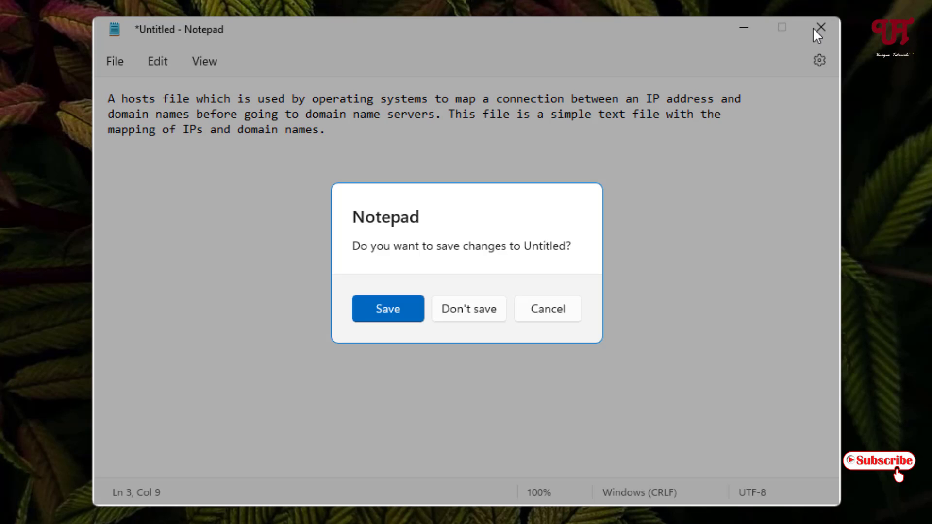
click(503, 309)
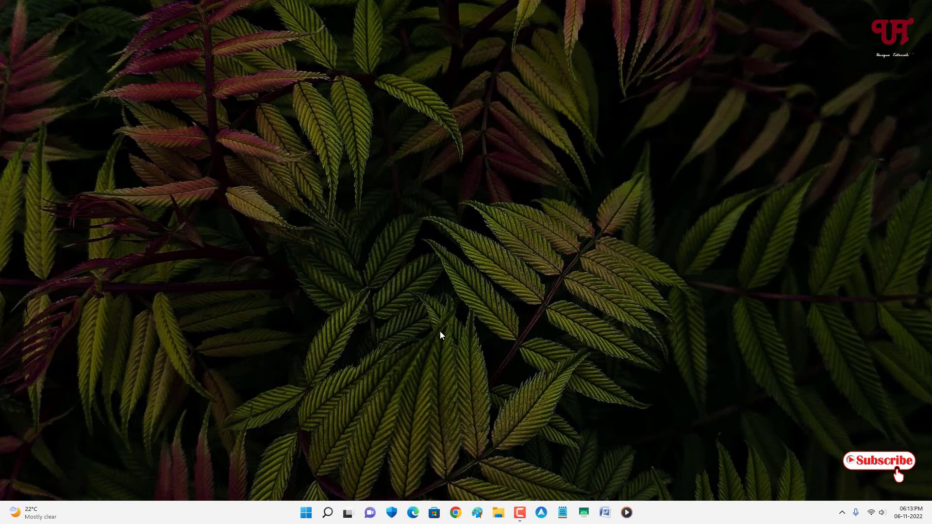
click(499, 513)
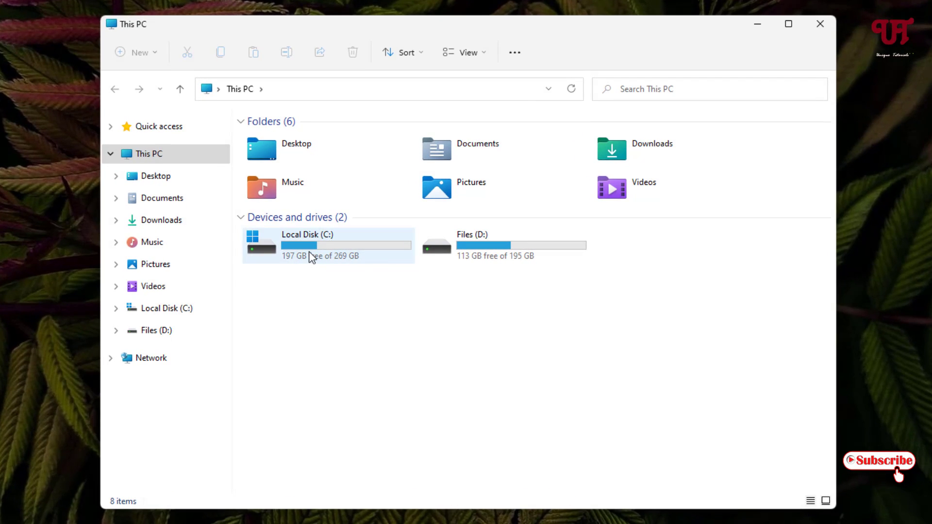
mouse_move(312, 257)
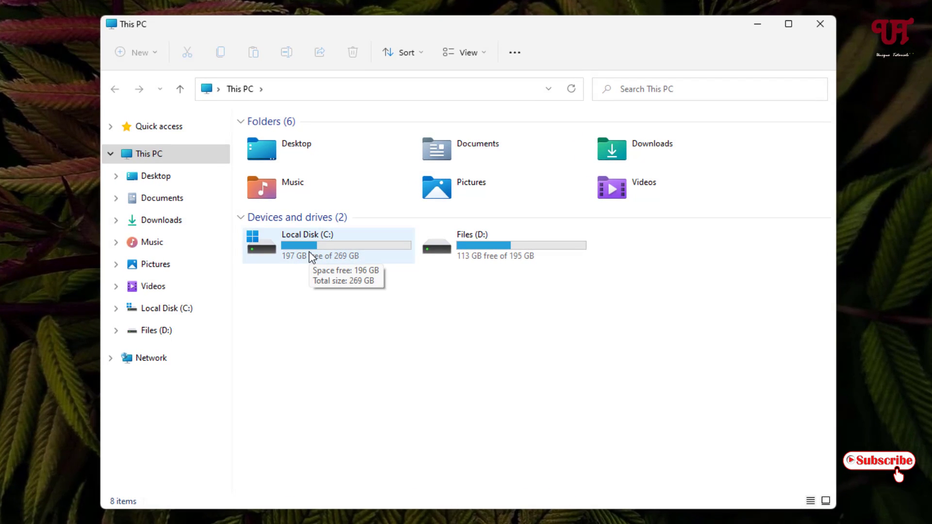
double_click(312, 257)
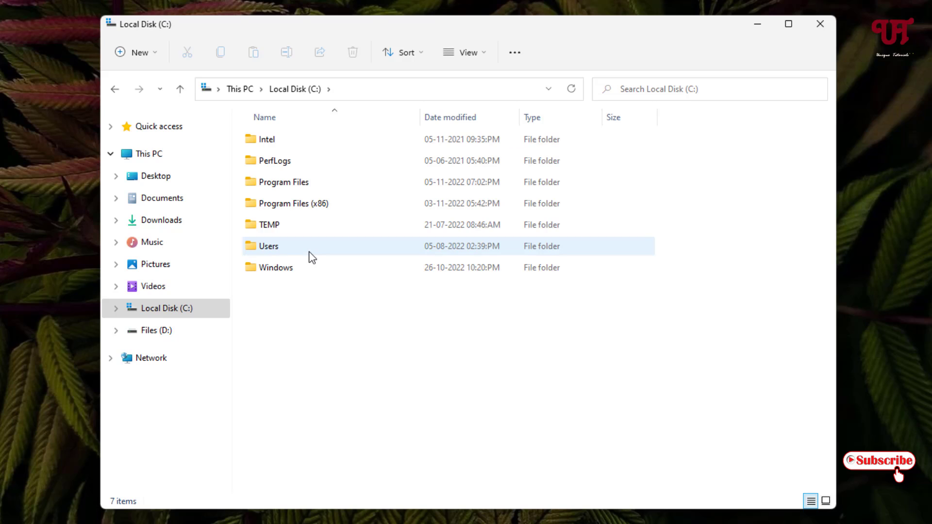
double_click(276, 272)
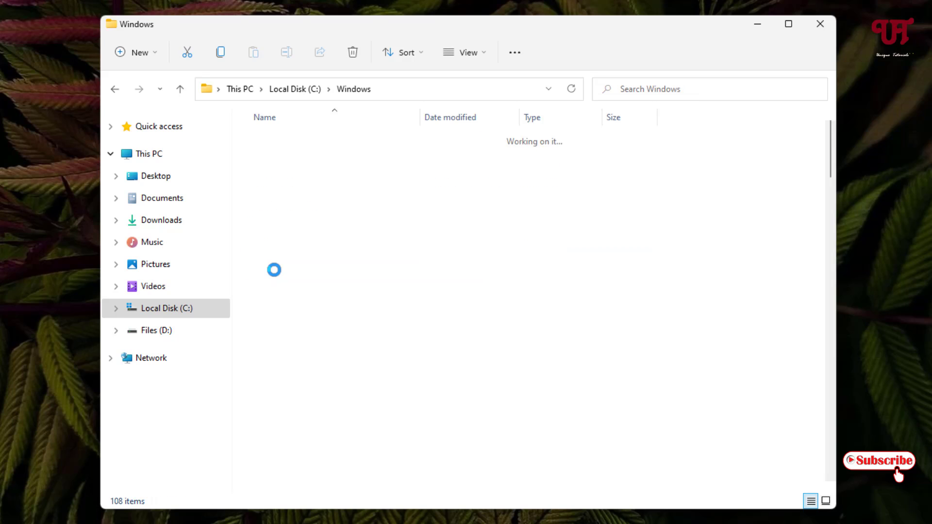
- Go to the System32\drivers\etc folder inside the Windows folder
scroll(275, 272, down, 13)
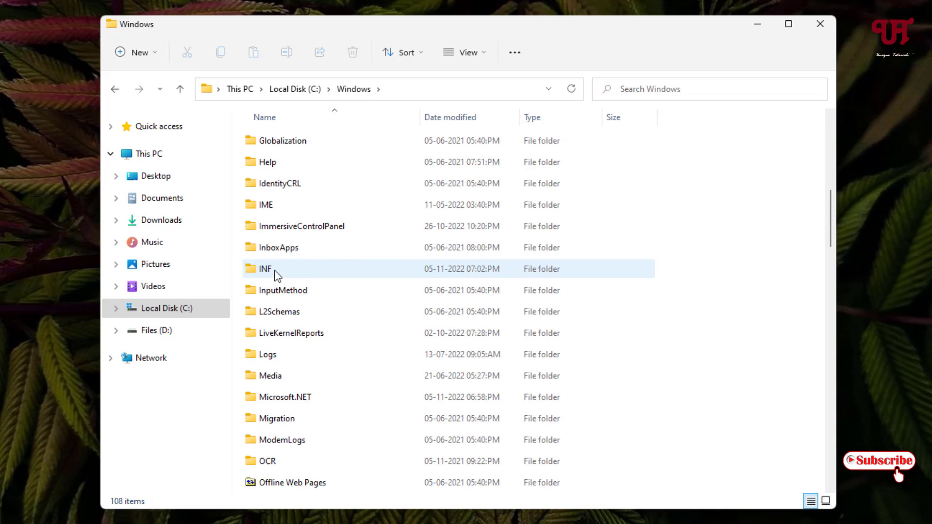
scroll(276, 272, down, 7)
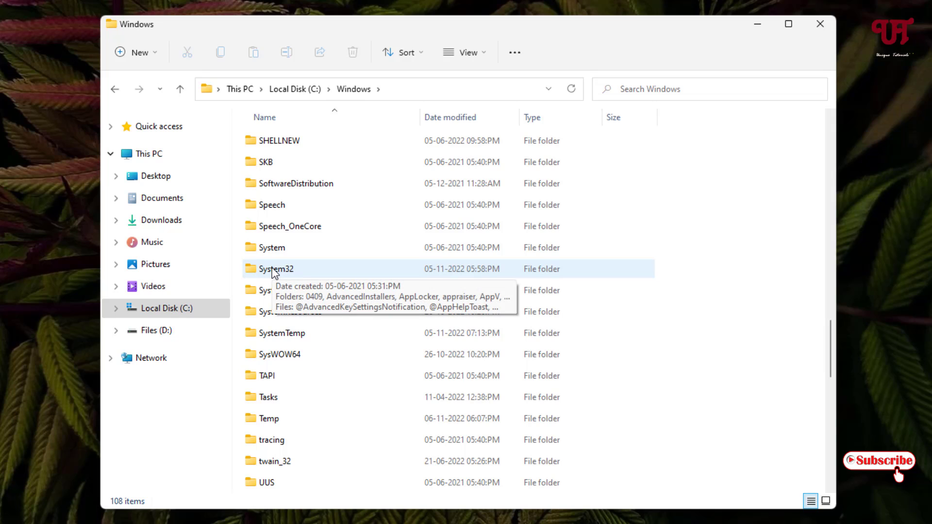
double_click(275, 270)
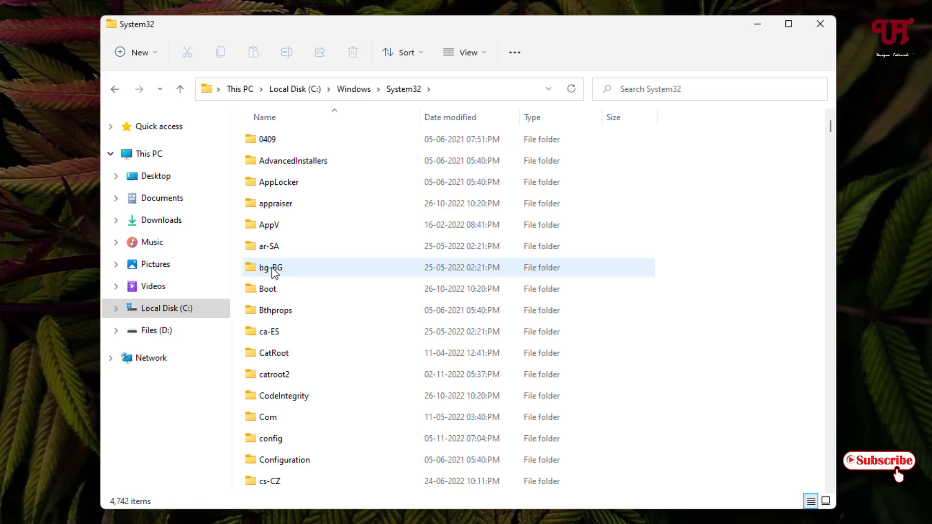
scroll(275, 273, down, 4)
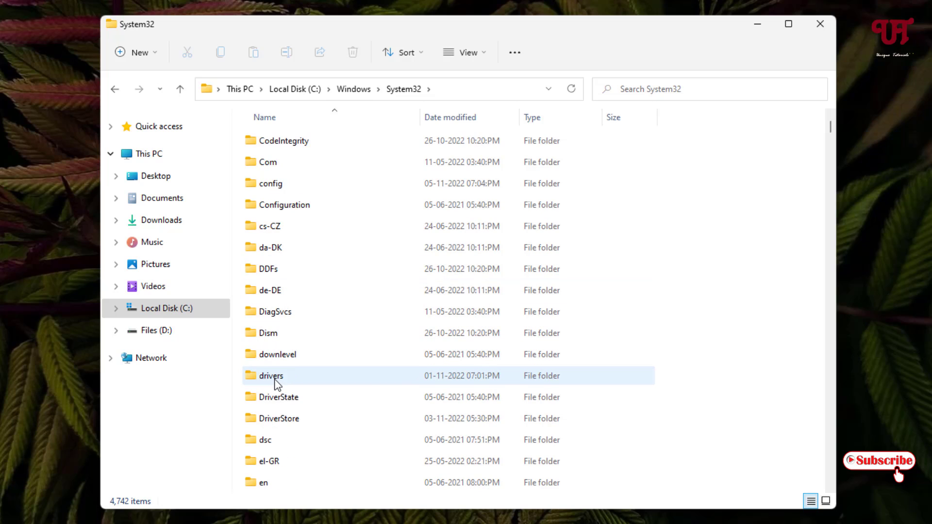
mouse_move(265, 382)
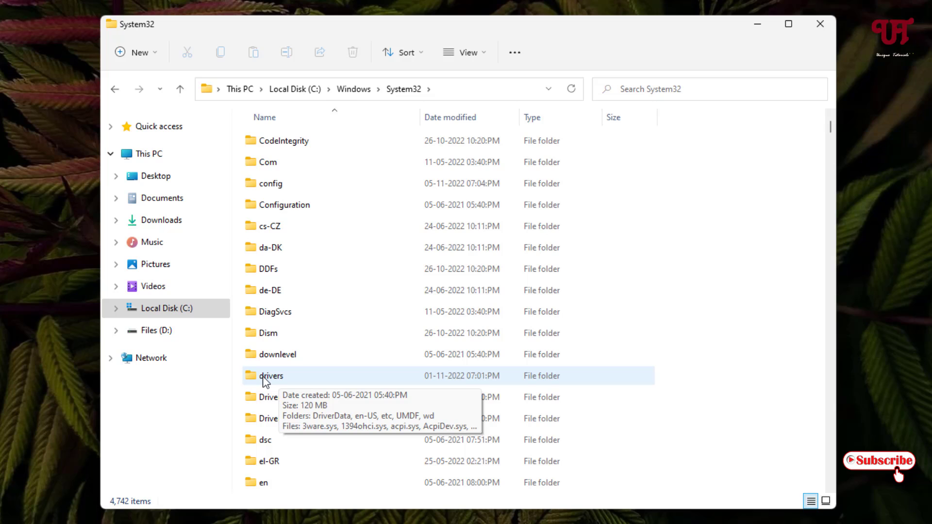
double_click(265, 376)
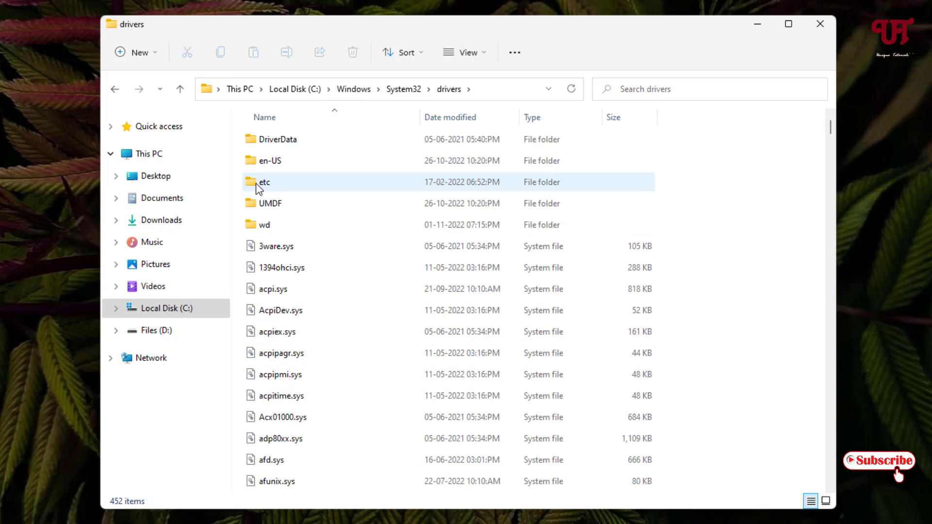
mouse_move(263, 189)
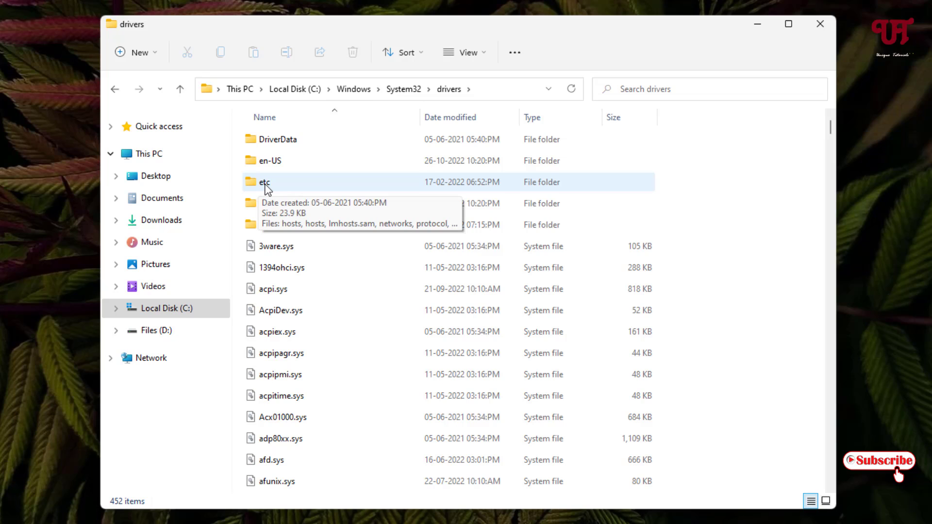
double_click(265, 185)
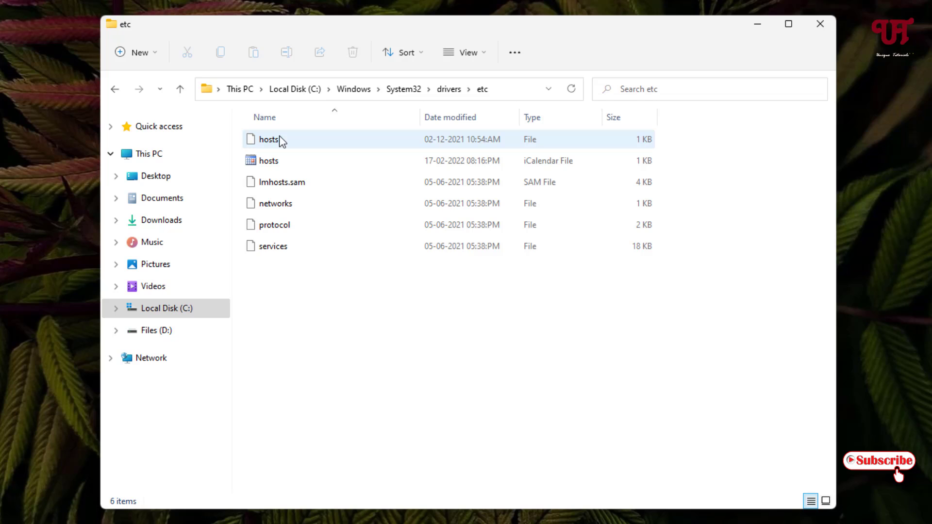
mouse_move(264, 142)
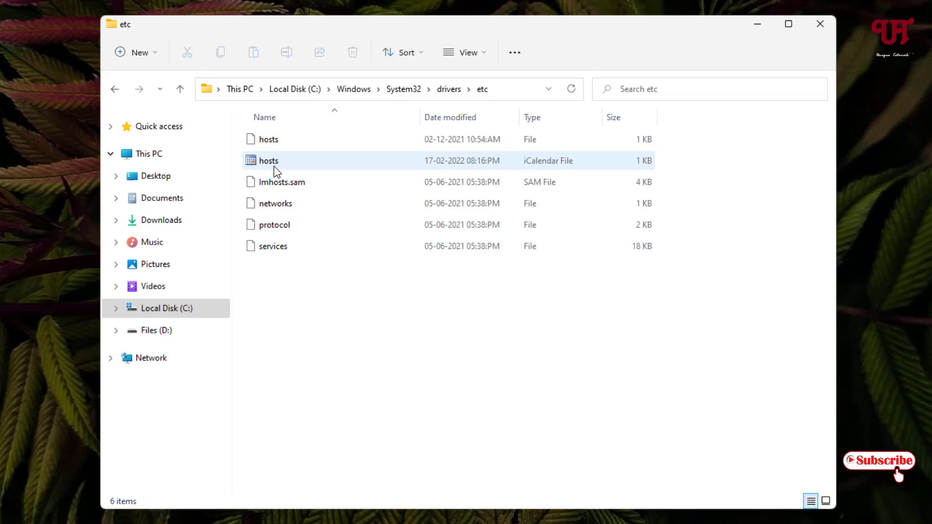
mouse_move(275, 169)
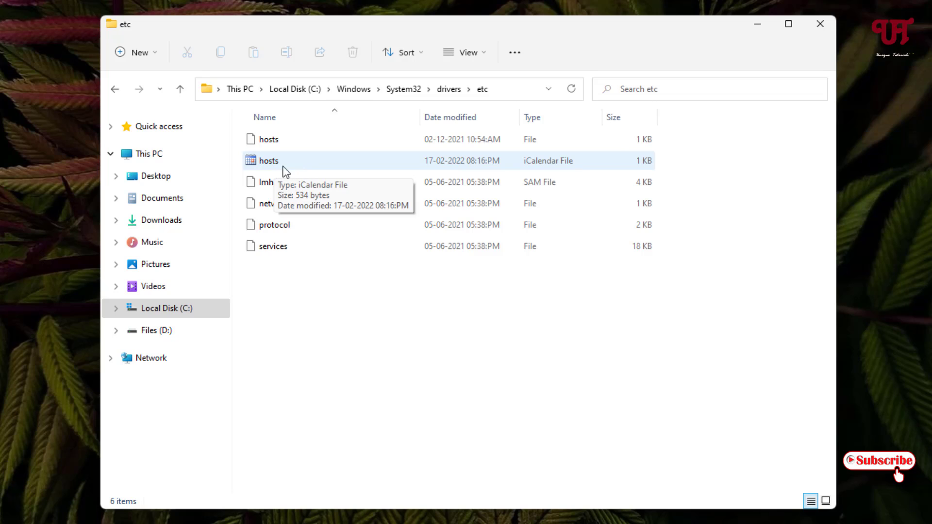
click(275, 141)
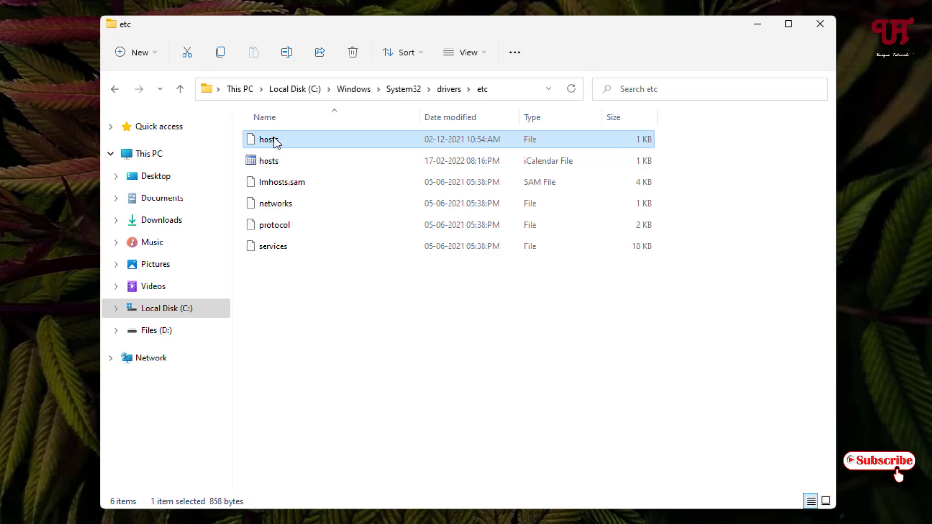
double_click(275, 139)
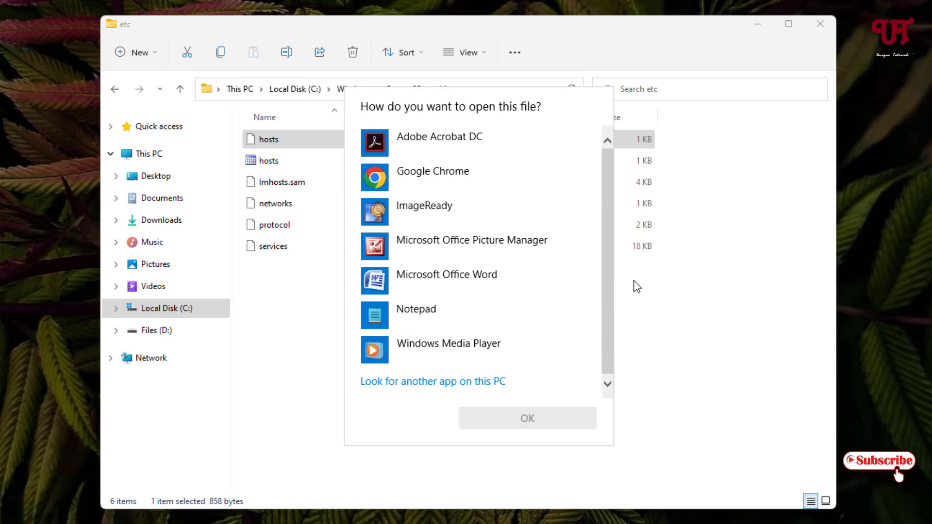
click(662, 305)
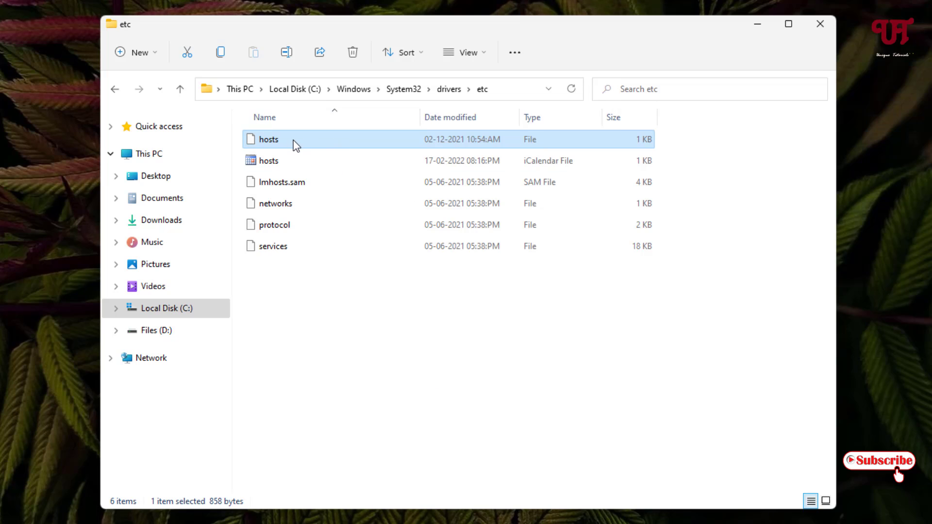
- Open the extensionless hosts file in the etc folder with Notepad
right_click(274, 143)
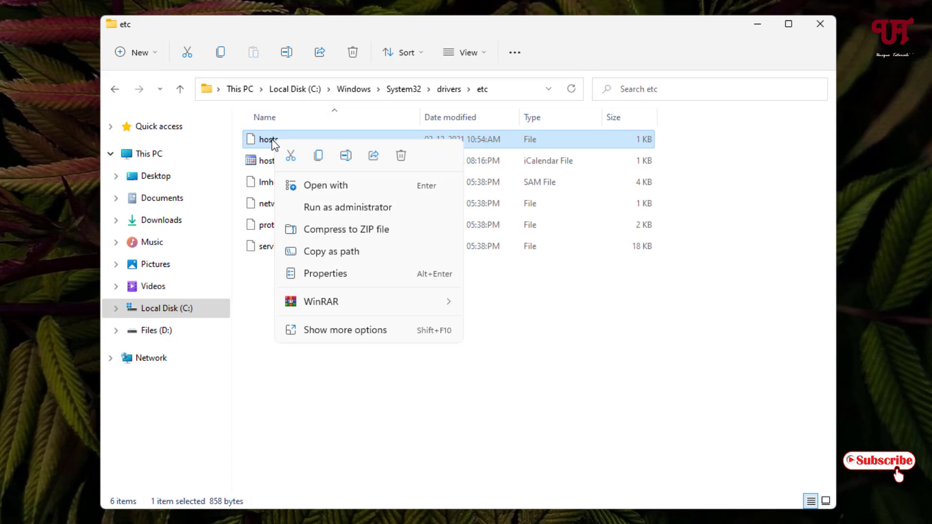
click(326, 191)
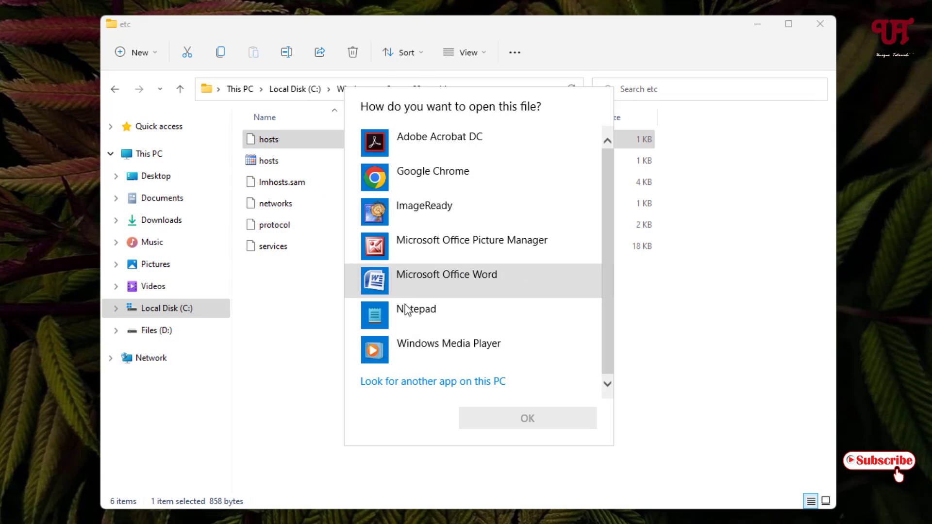
click(421, 315)
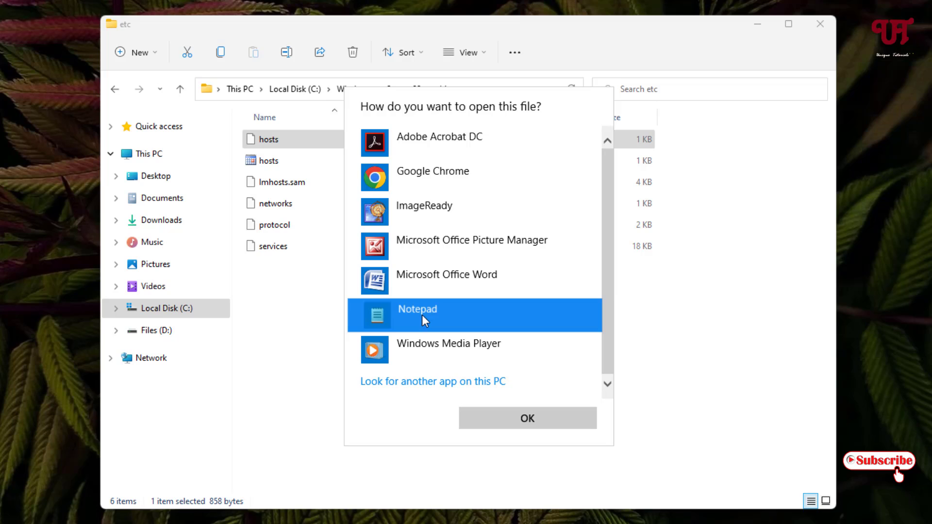
click(547, 431)
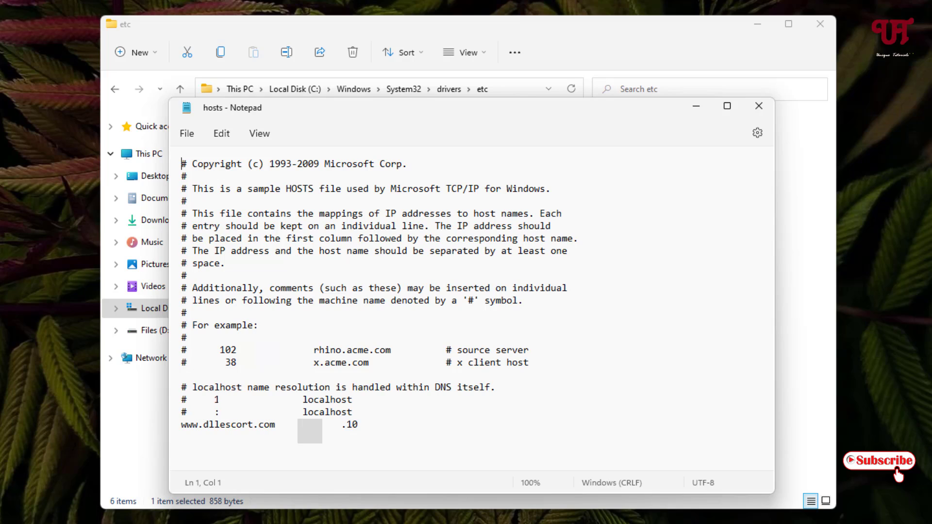
click(367, 424)
key(Return)
text(1)
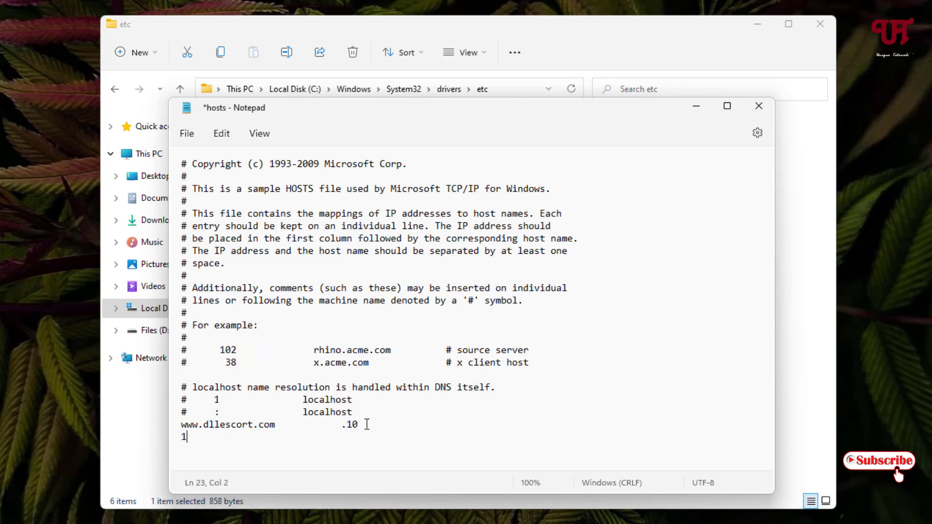
text(92.168.12.11)
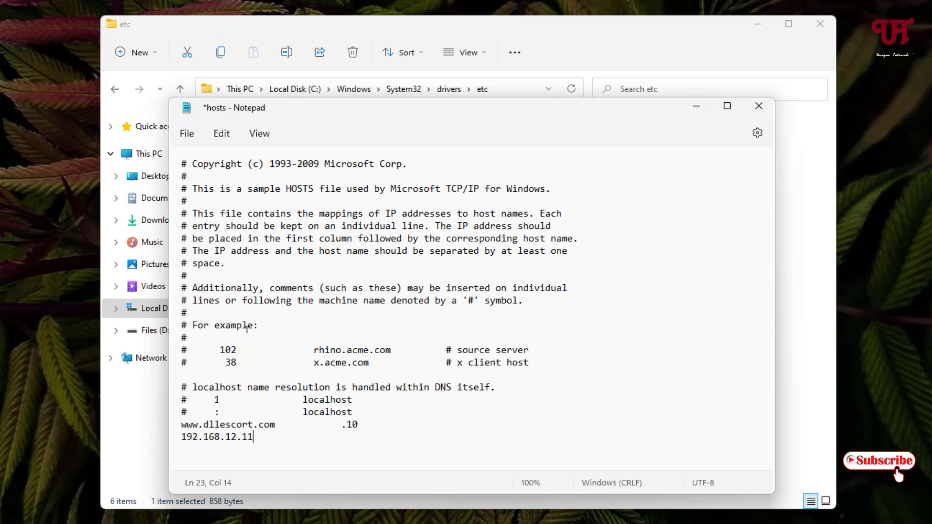
- Save the edited file as the text document hosts in the Documents folder instead of etc, and close it
click(187, 134)
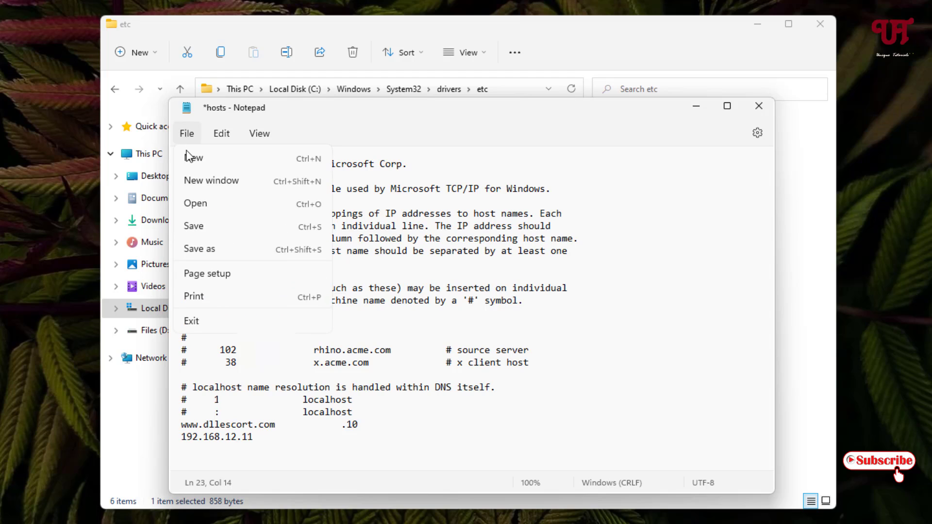
click(197, 225)
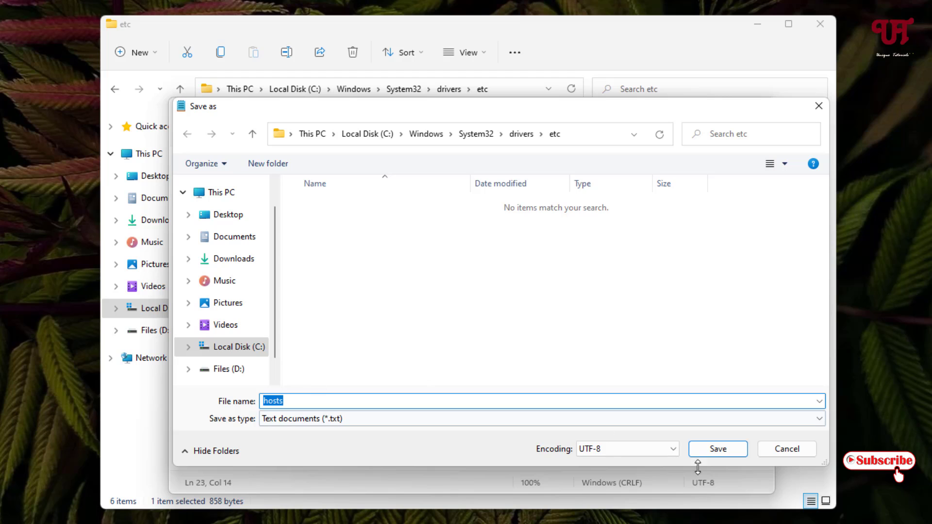
click(737, 449)
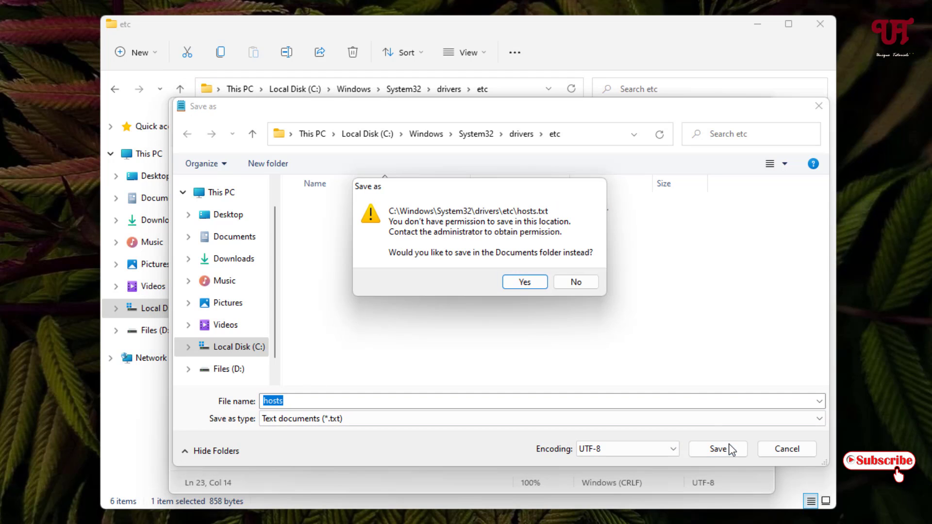
click(525, 282)
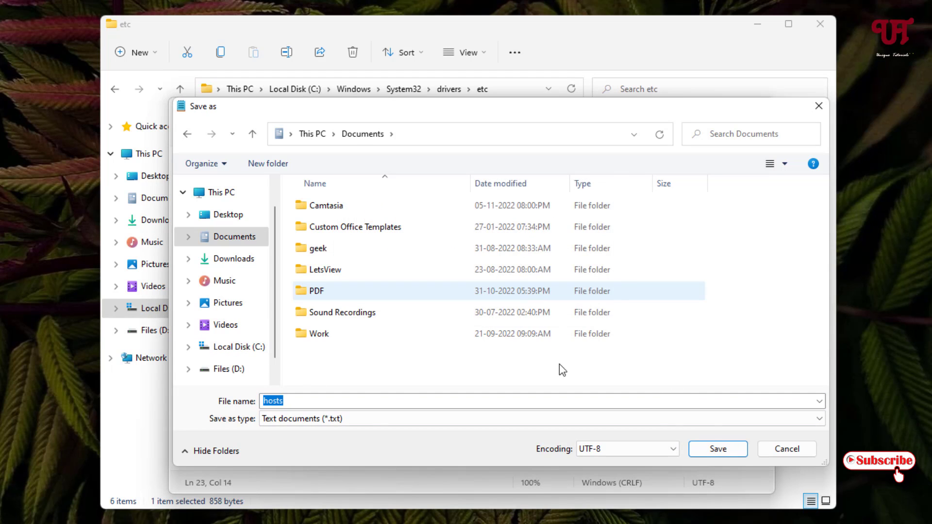
click(719, 448)
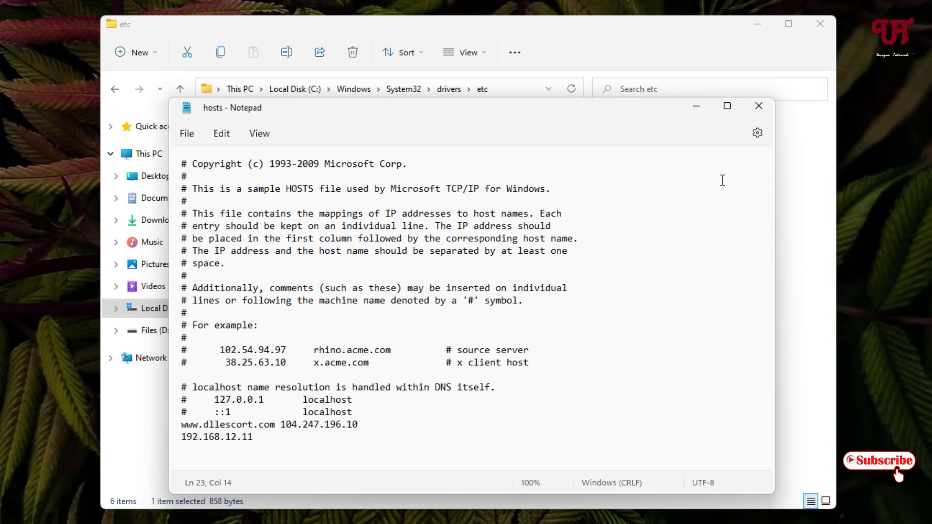
click(760, 106)
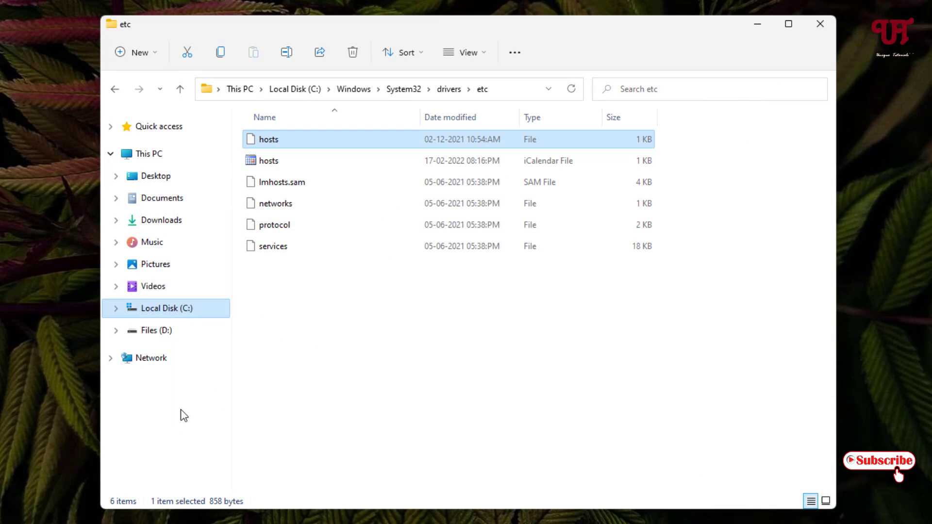
- Reopen the original hosts file from the etc folder with Notepad, check its last entries, and close it
right_click(276, 141)
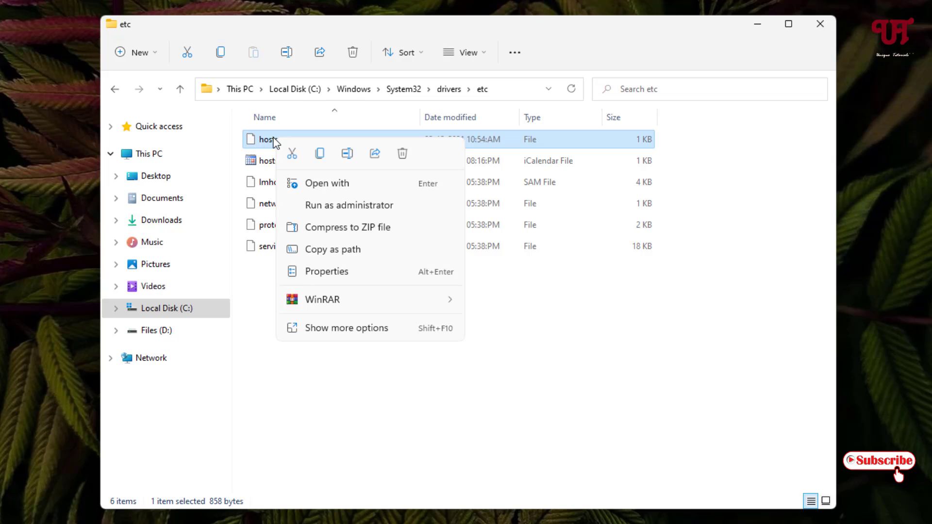
click(319, 185)
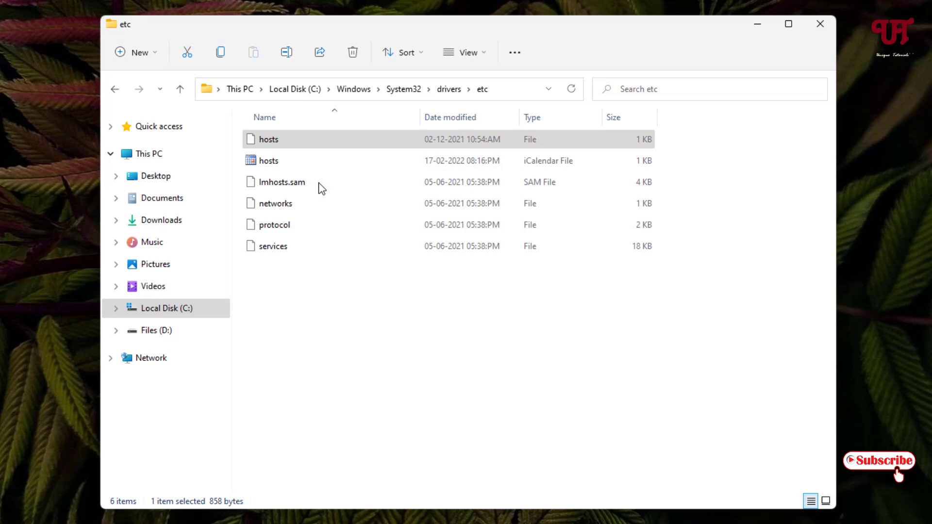
click(441, 313)
click(522, 421)
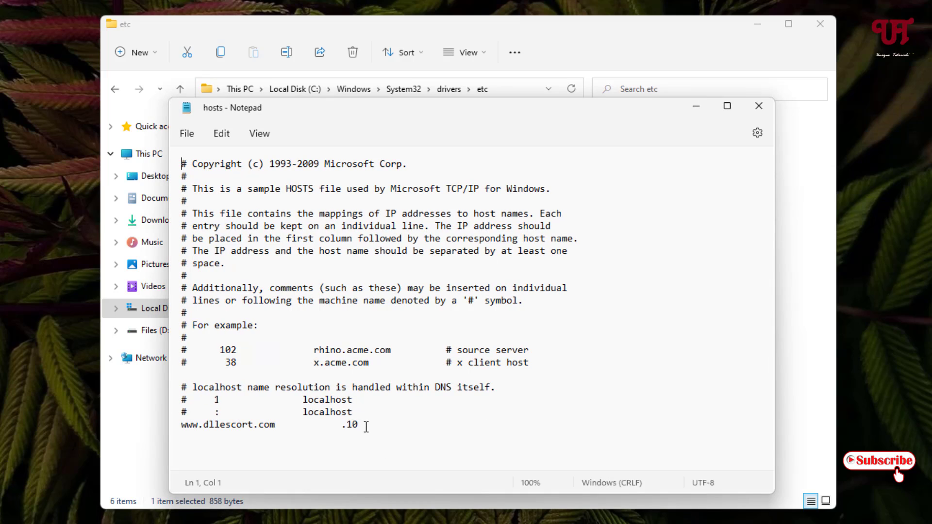
click(207, 438)
click(759, 106)
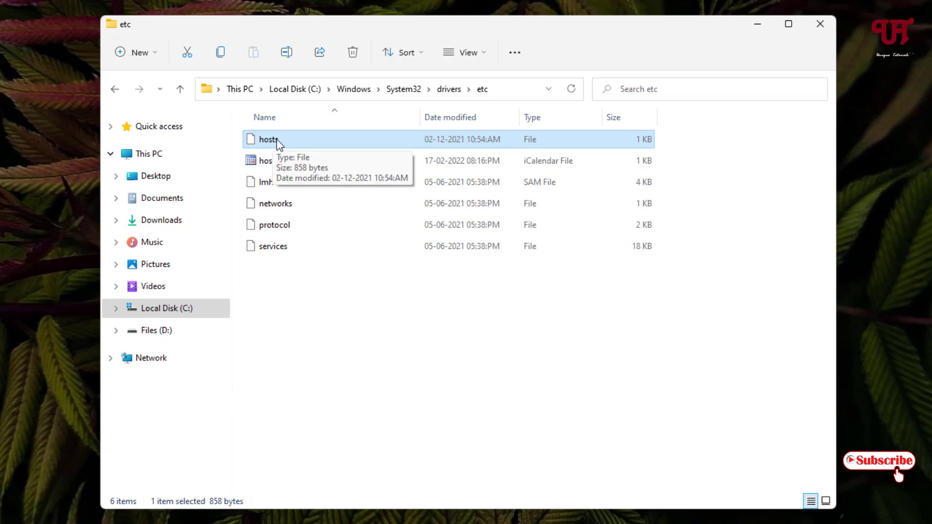
- Move the extensionless hosts file from the etc folder to the desktop with administrator permission, and minimize the folder window
drag(271, 141, 0, 191)
drag(56, 212, 15, 263)
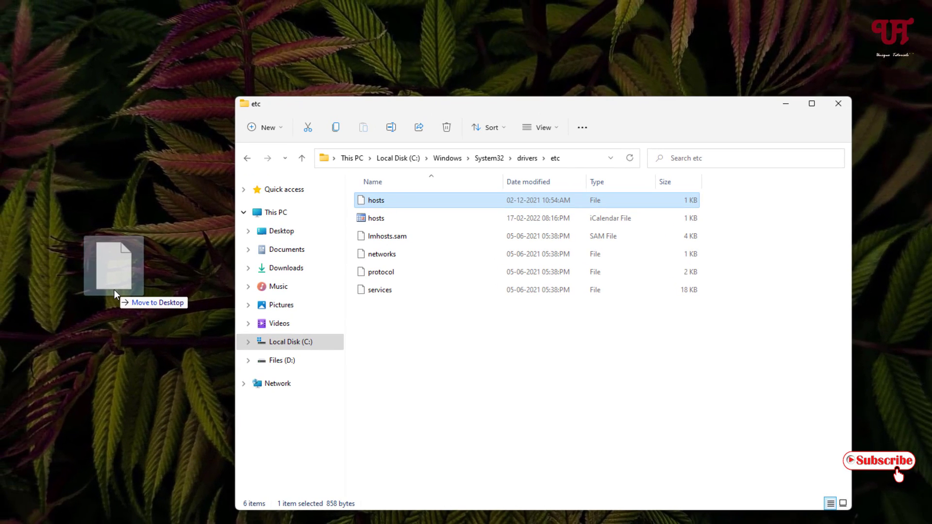
drag(114, 290, 114, 290)
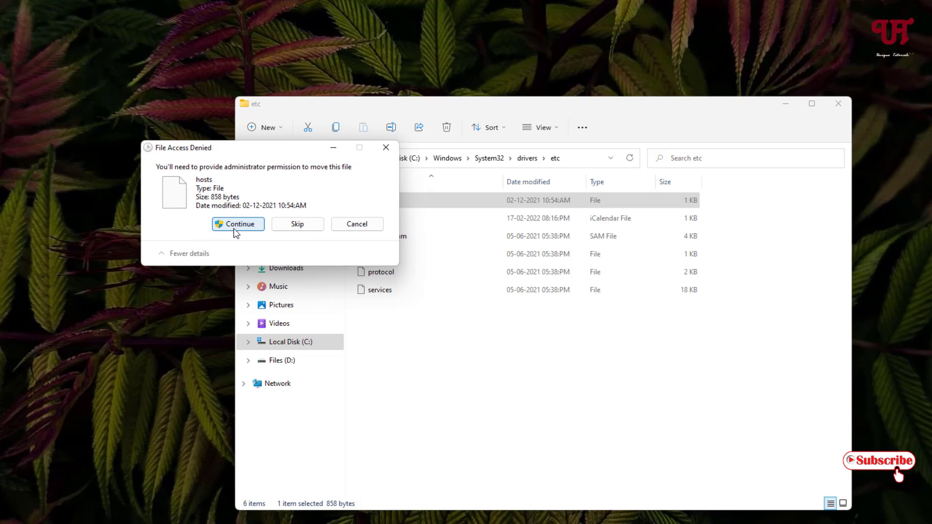
click(236, 224)
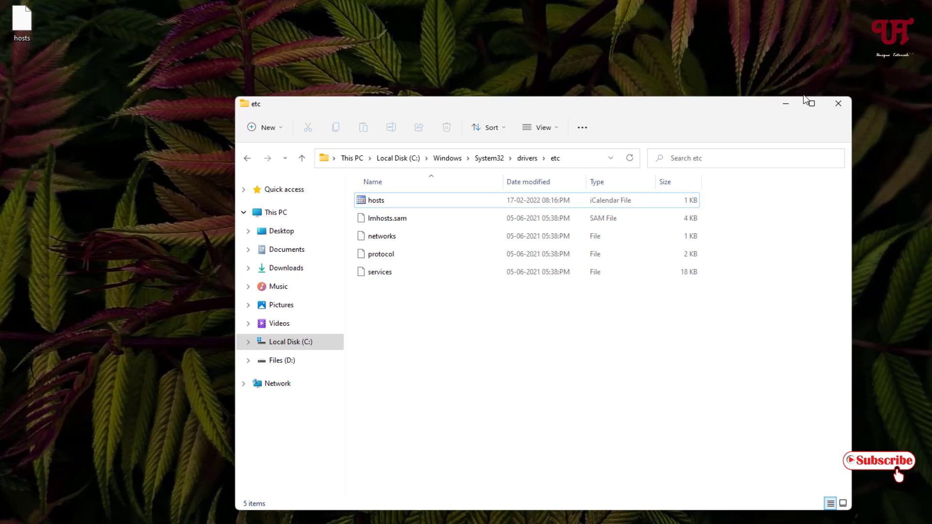
click(786, 103)
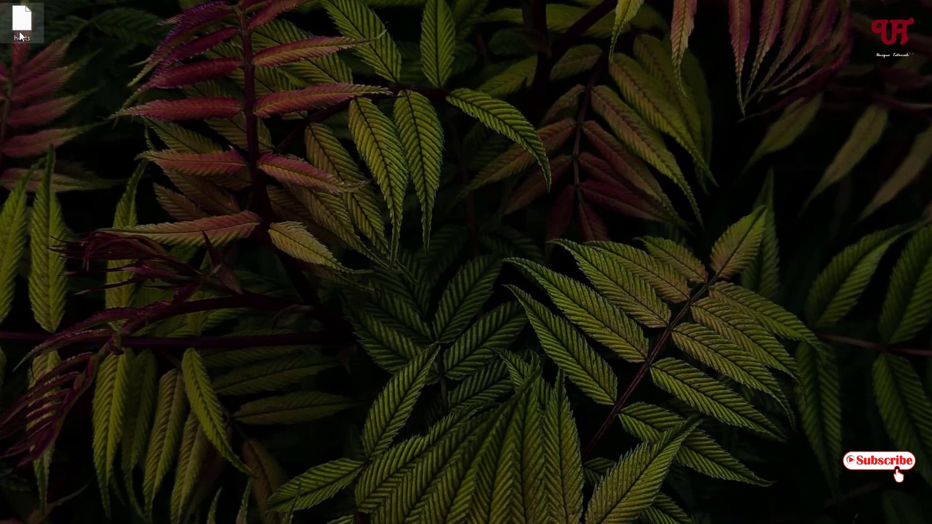
- Open the hosts file on the desktop with Notepad
right_click(19, 31)
click(59, 71)
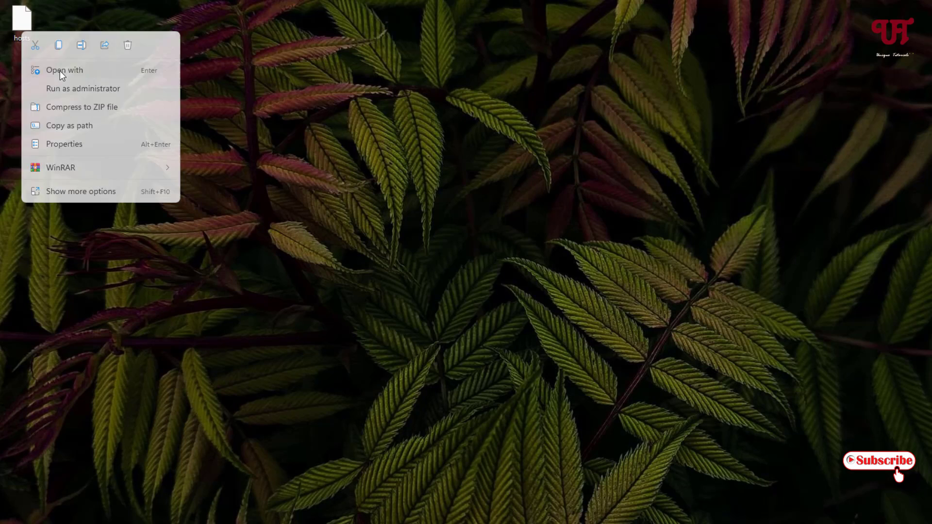
click(549, 343)
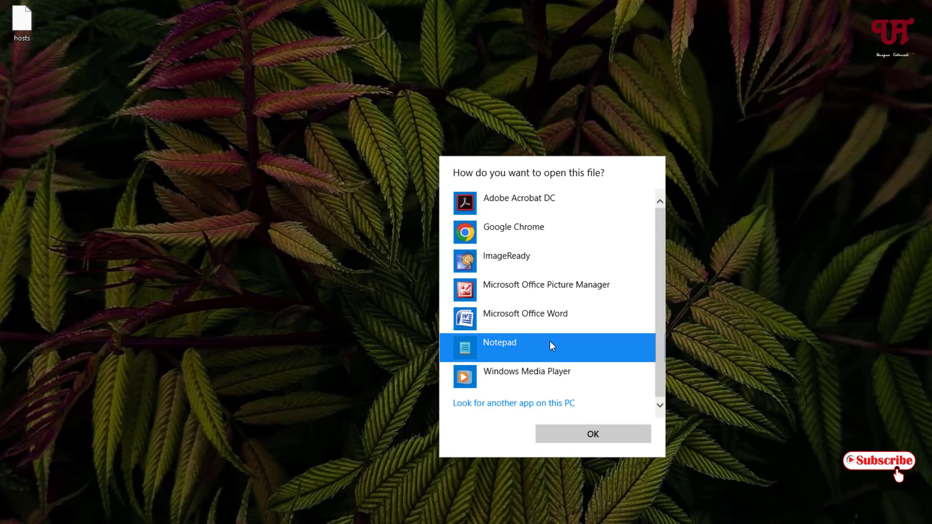
click(589, 439)
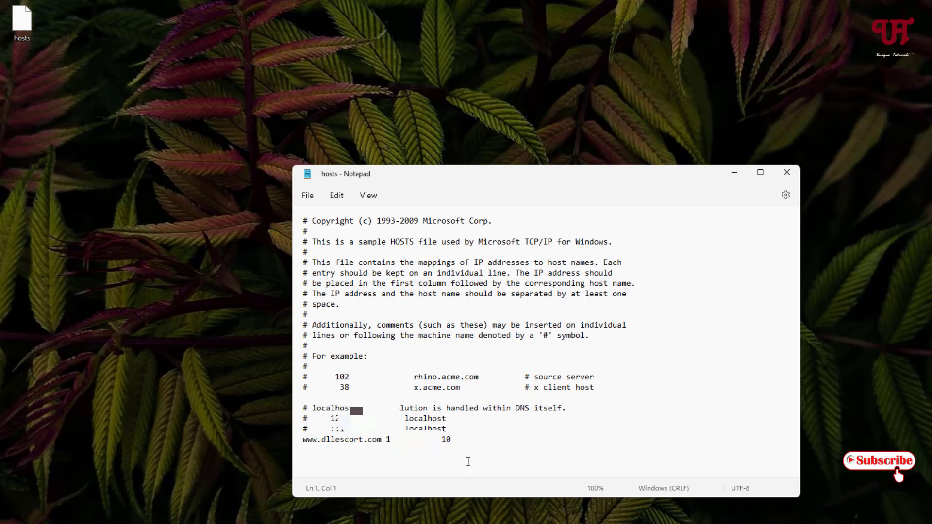
click(466, 442)
key(Return)
text(192.168)
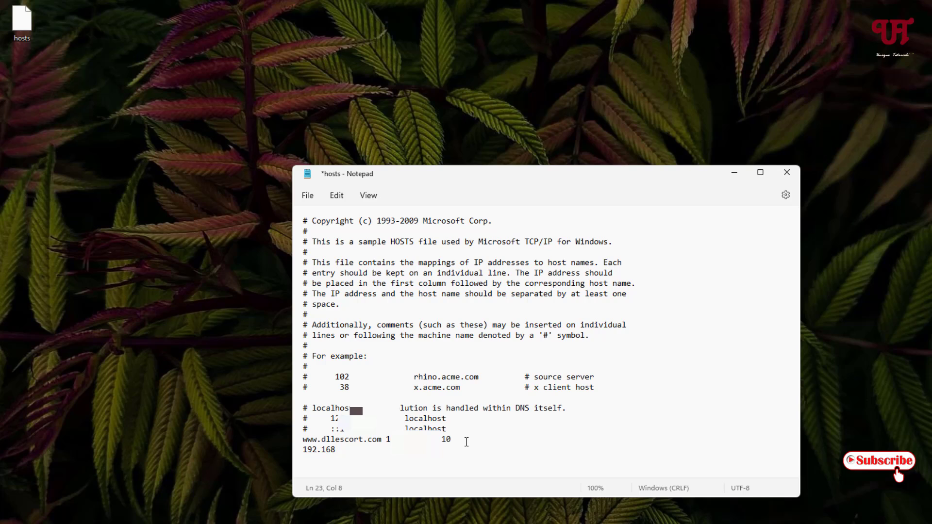
text(.12.12)
click(308, 200)
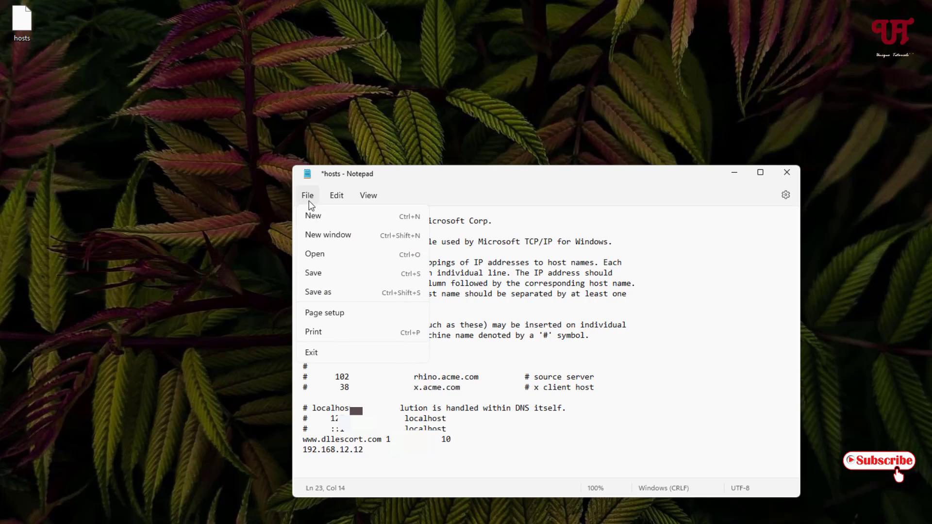
click(324, 278)
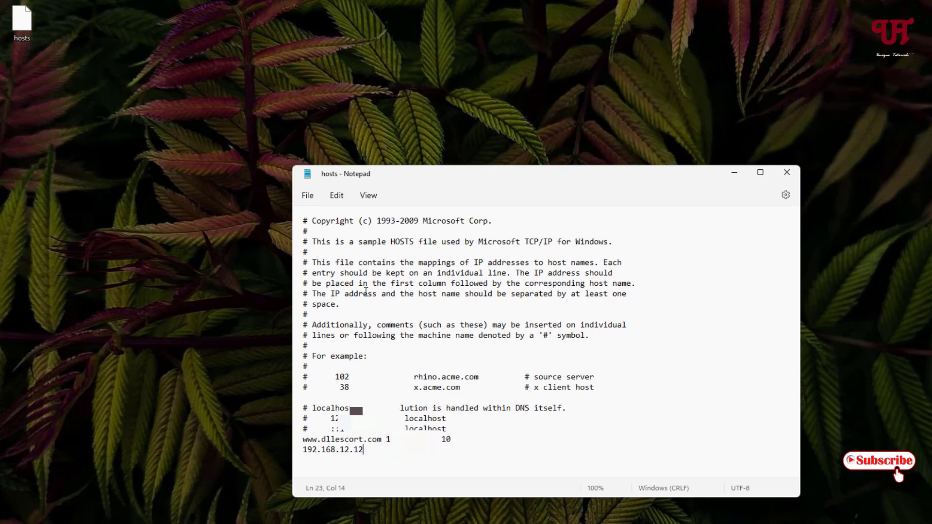
click(785, 174)
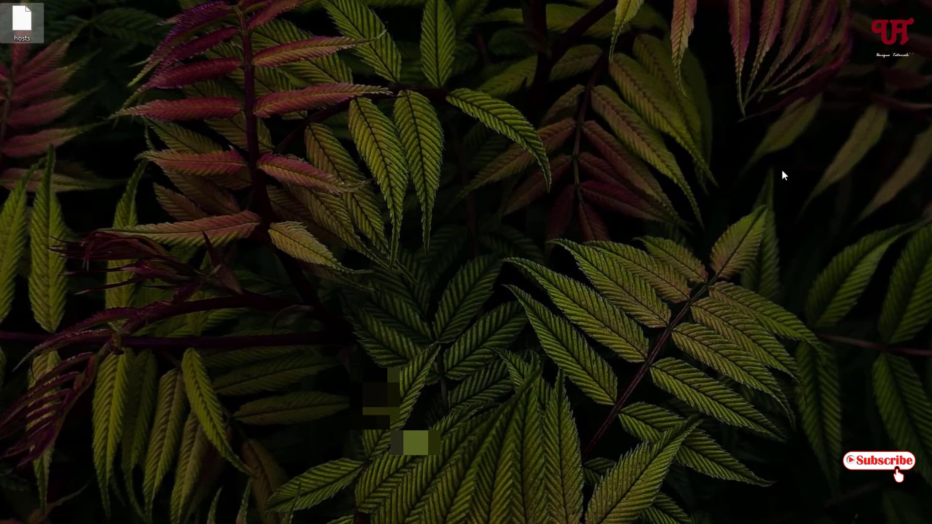
- Reopen the desktop hosts file with Notepad to check the saved 192.168.12.12 entry
right_click(25, 28)
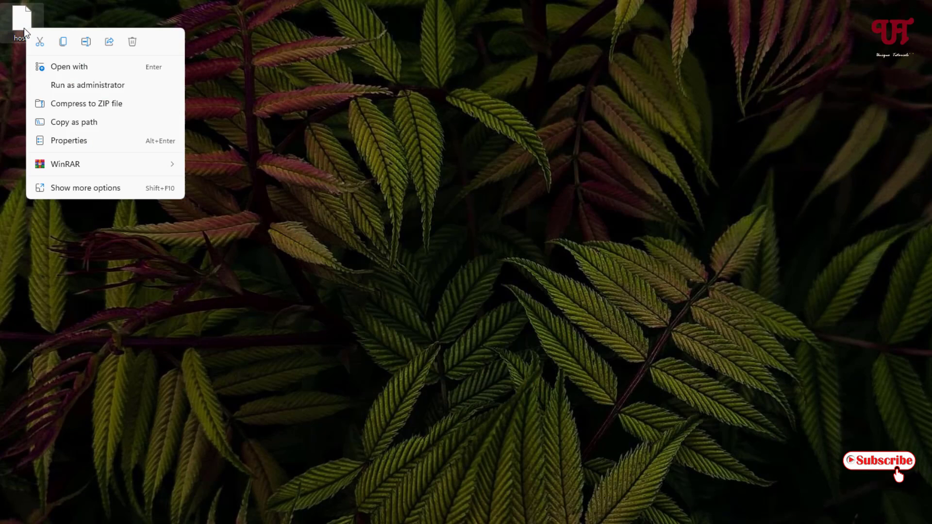
click(63, 69)
click(542, 347)
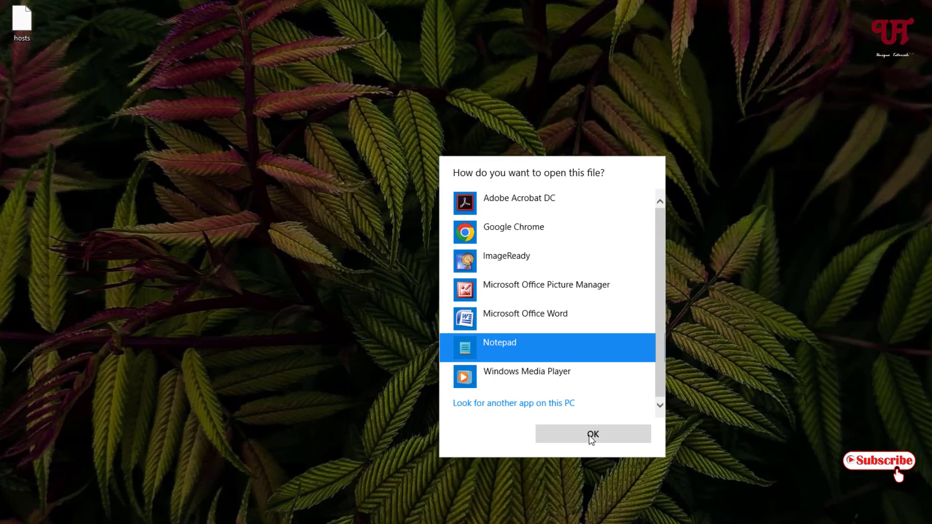
click(589, 436)
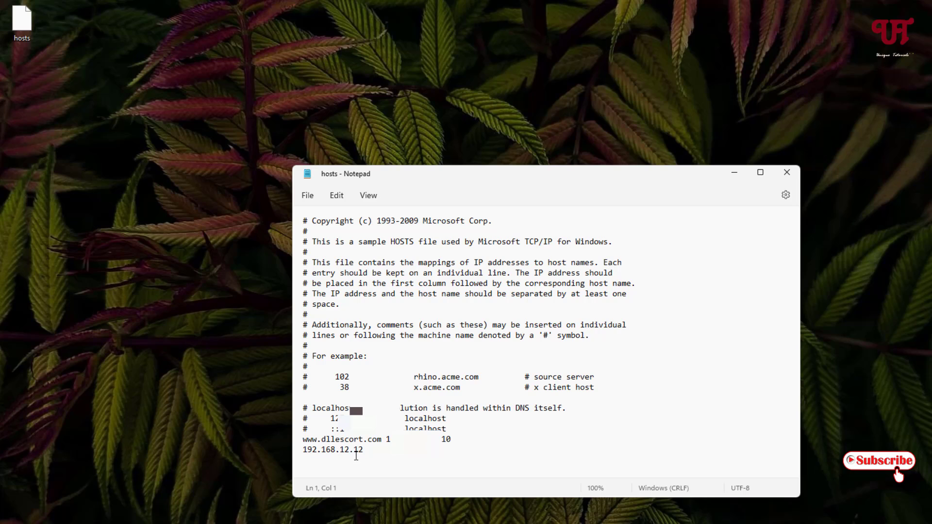
- Delete the 192.168.12.12 entry from the last line of the hosts file, save the file and close it
drag(367, 451, 302, 450)
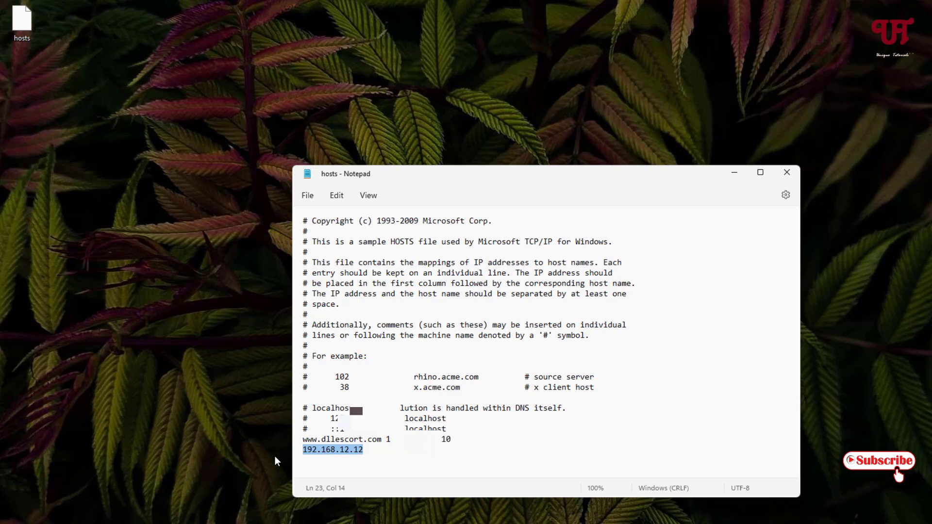
key(BackSpace)
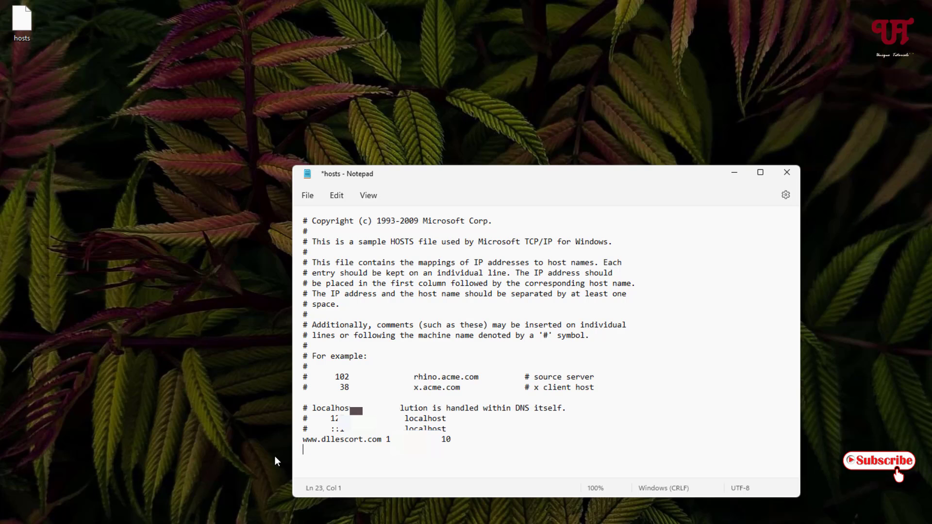
click(308, 195)
click(315, 275)
click(787, 173)
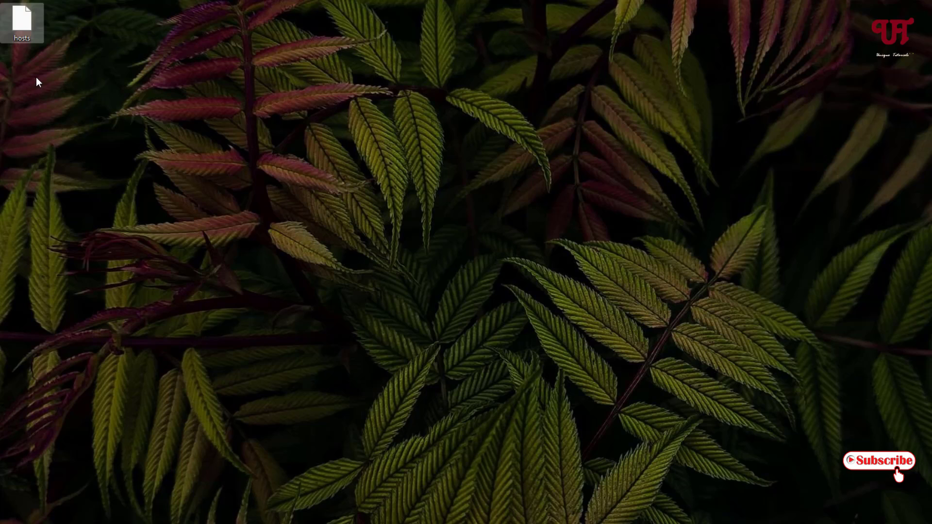
- Open the desktop hosts file with Notepad again, check its last entries after the deletion, and close it
right_click(25, 27)
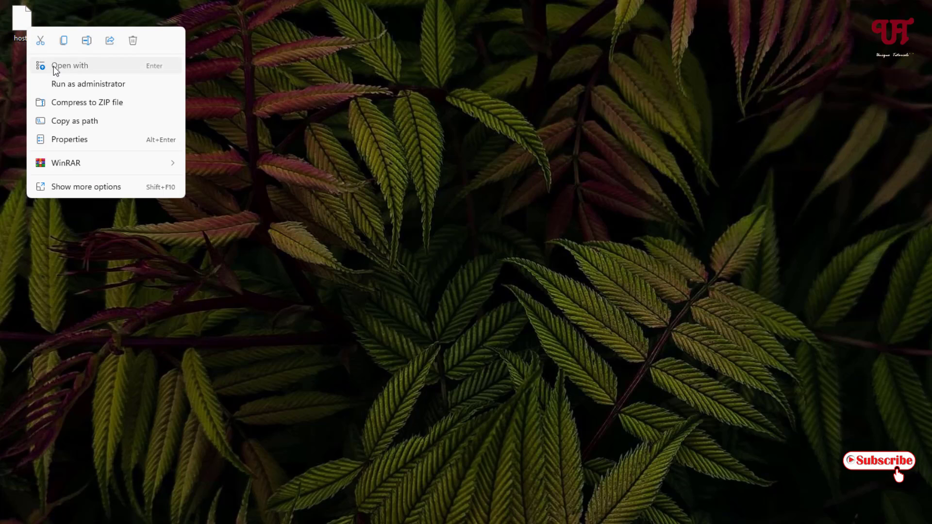
click(55, 68)
click(523, 348)
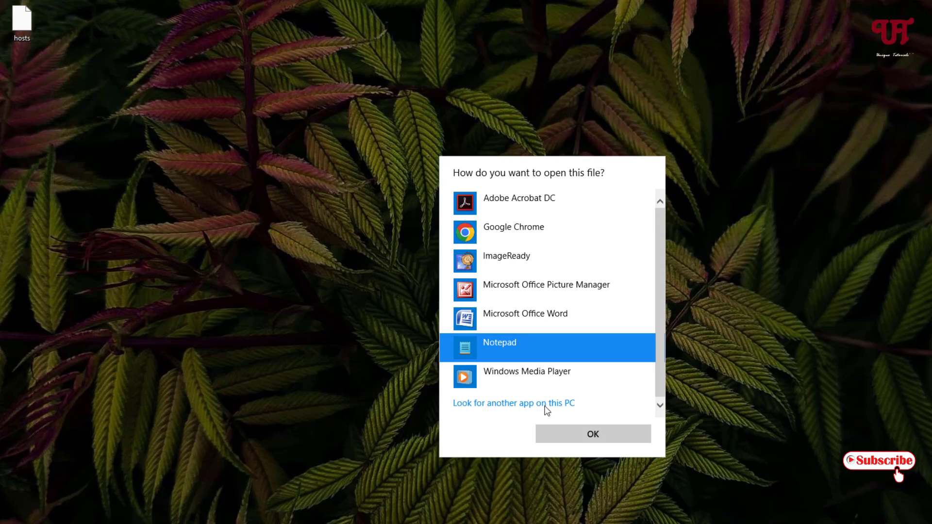
click(573, 435)
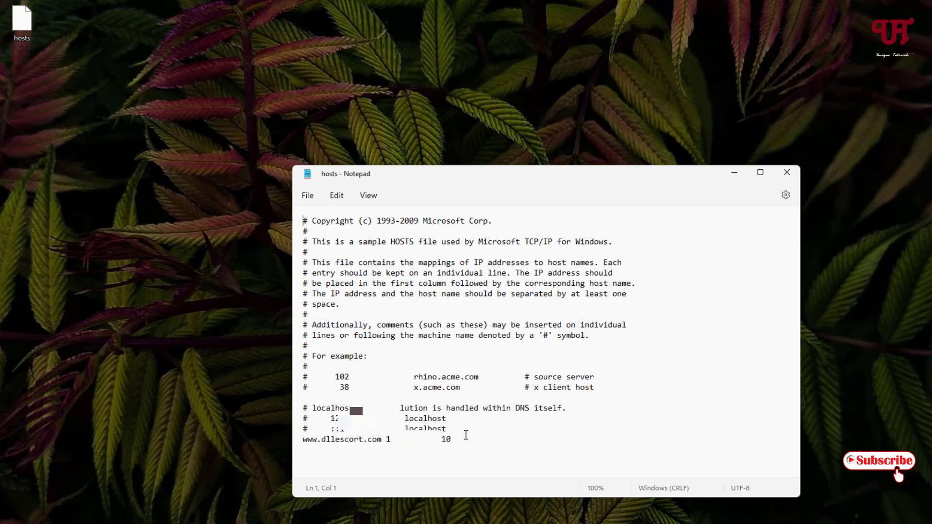
click(787, 173)
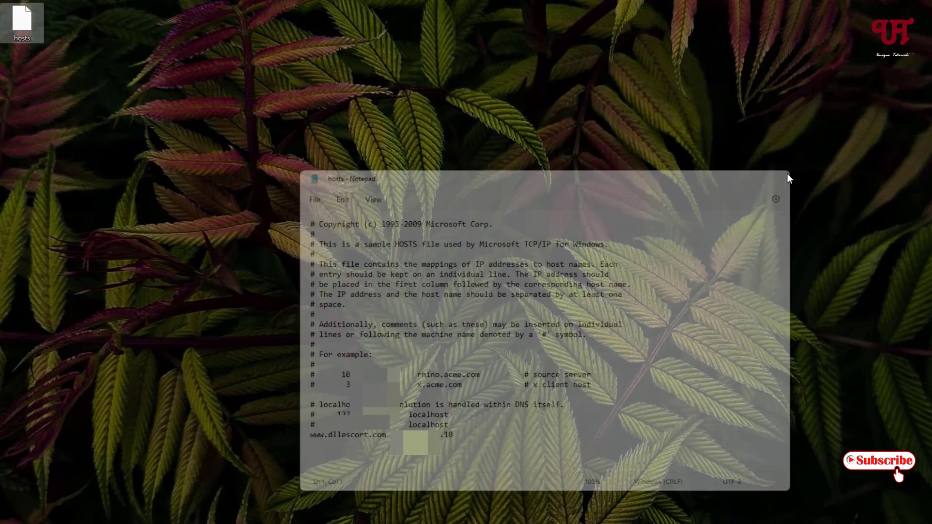
- Return to the etc folder window and move the hosts file from the desktop back into it with administrator permission
key(alt+Tab)
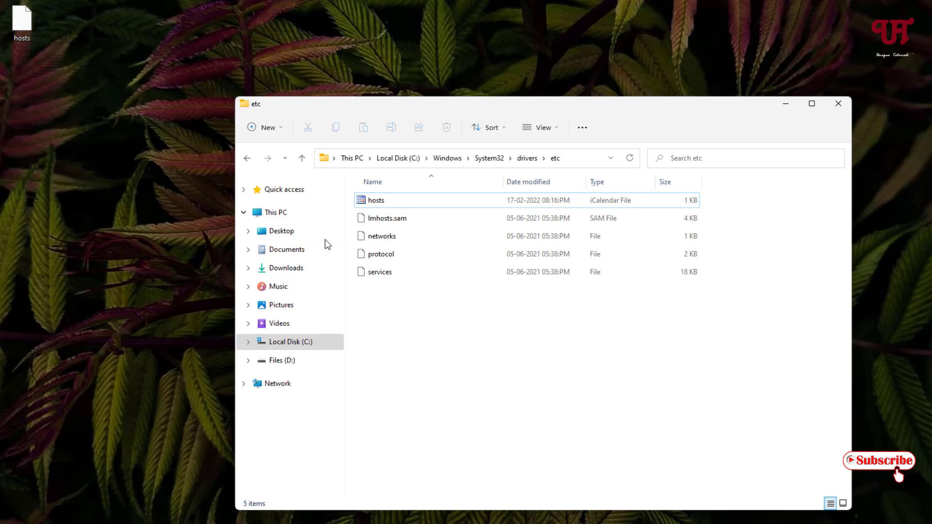
drag(19, 20, 486, 354)
drag(299, 195, 411, 321)
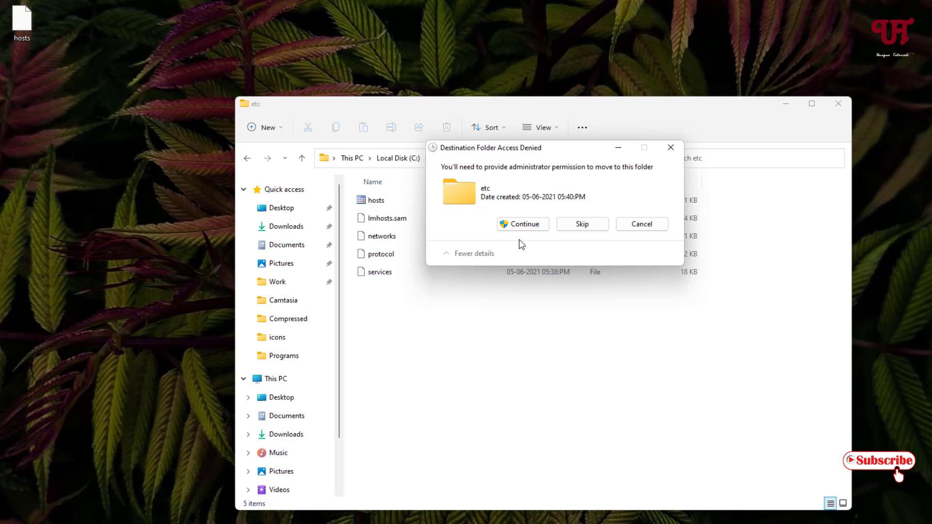
click(520, 223)
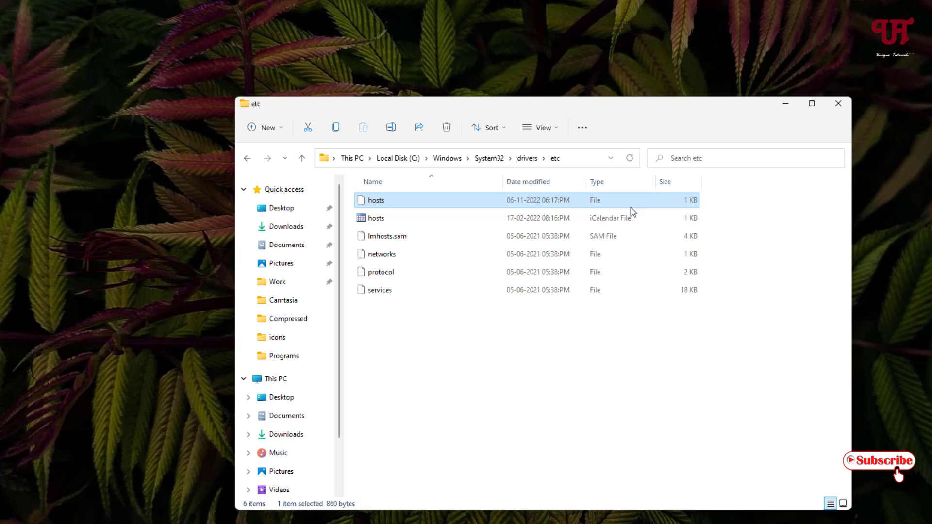
click(758, 225)
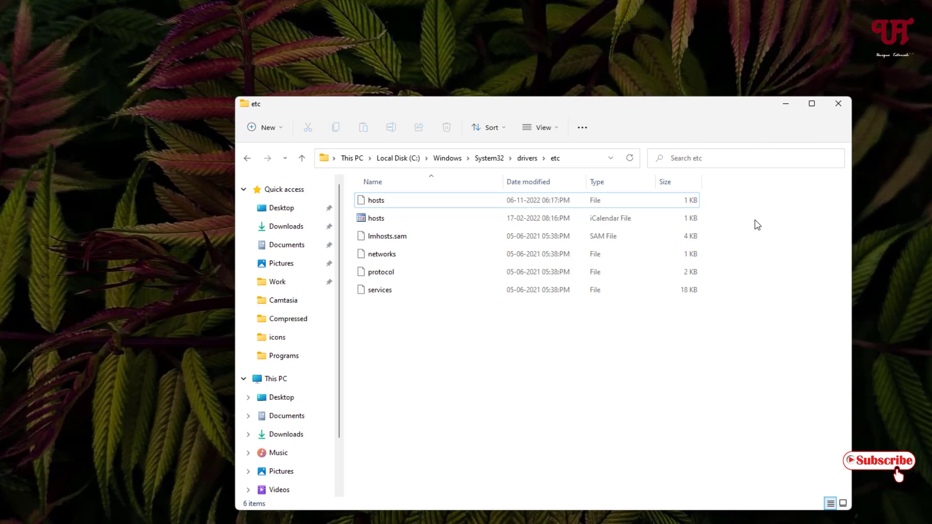